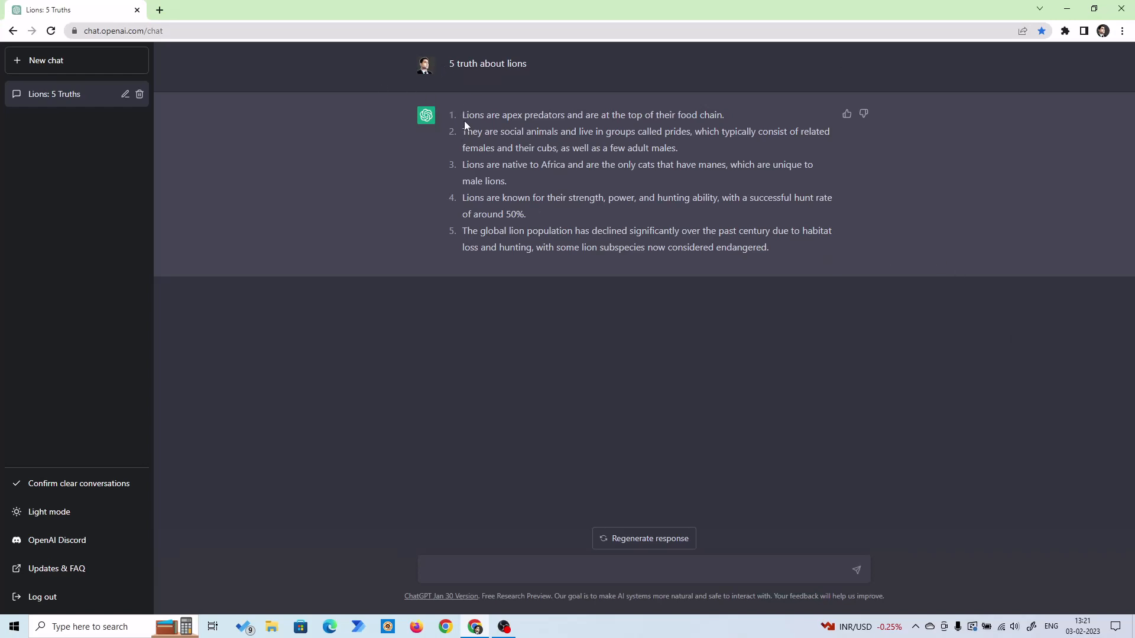
- Copy the full numbered list of five lion facts from the ChatGPT response
left_click_drag(463, 114, 773, 259)
key("ctrl+c")
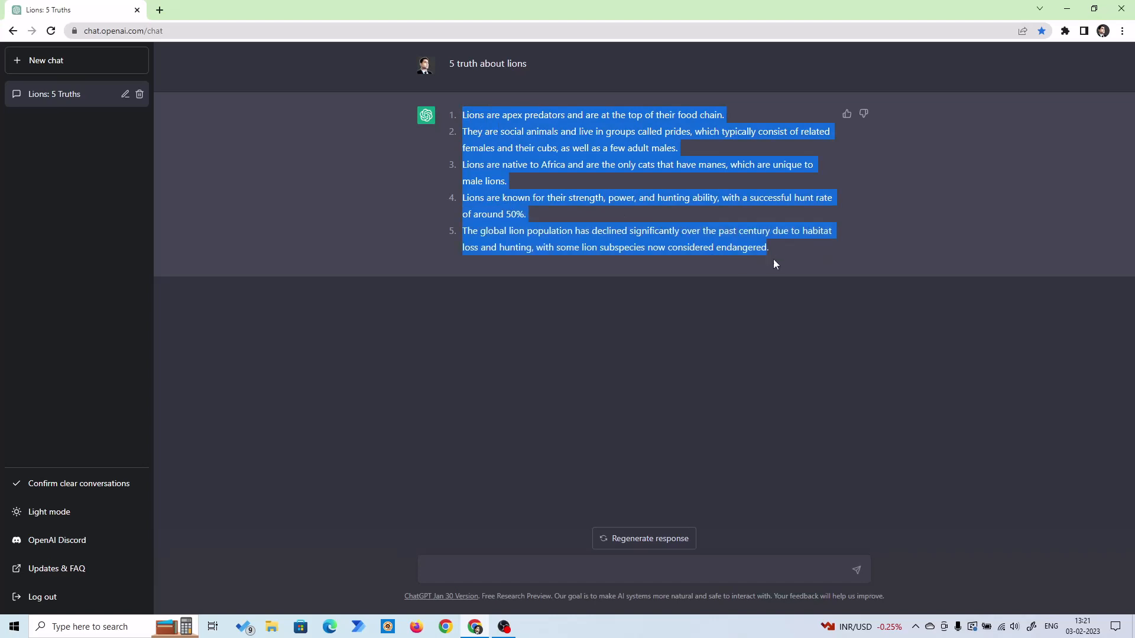
right_click(561, 155)
left_click(575, 160)
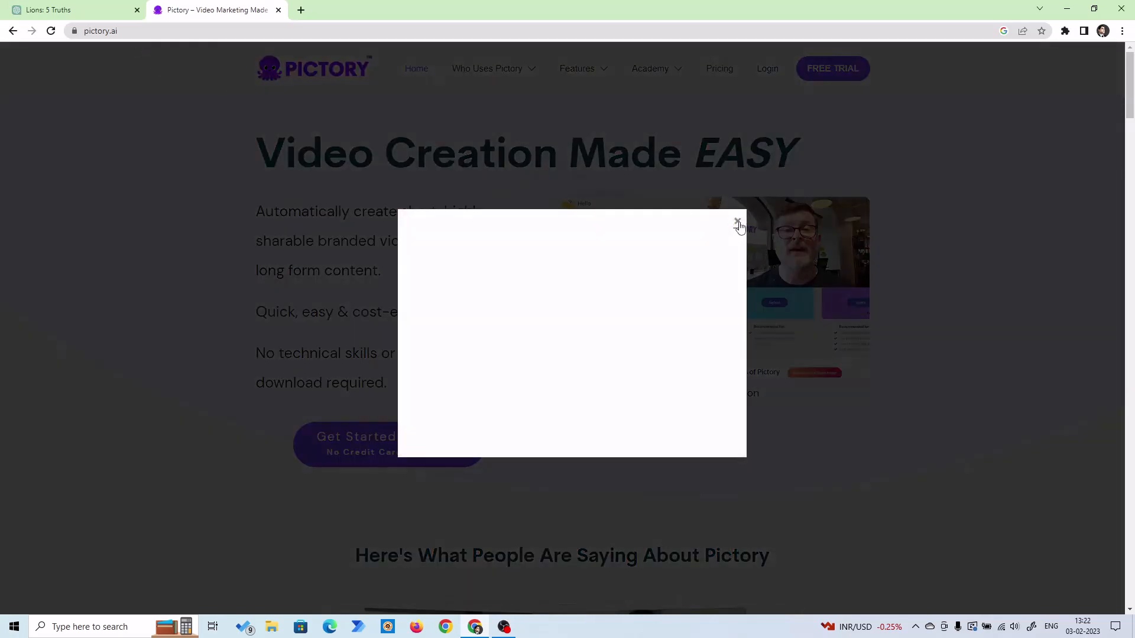
- In Pictory, dismiss the website popup, start a Script to Video project and paste the copied lion facts as its script
left_click(738, 221)
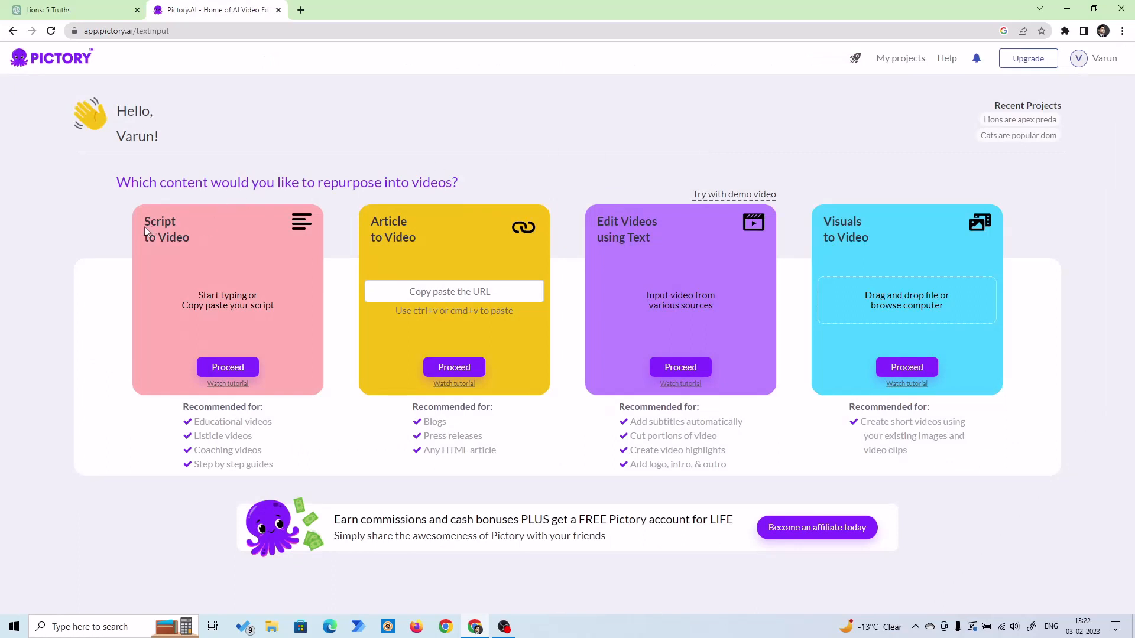
left_click(229, 367)
left_click(236, 213)
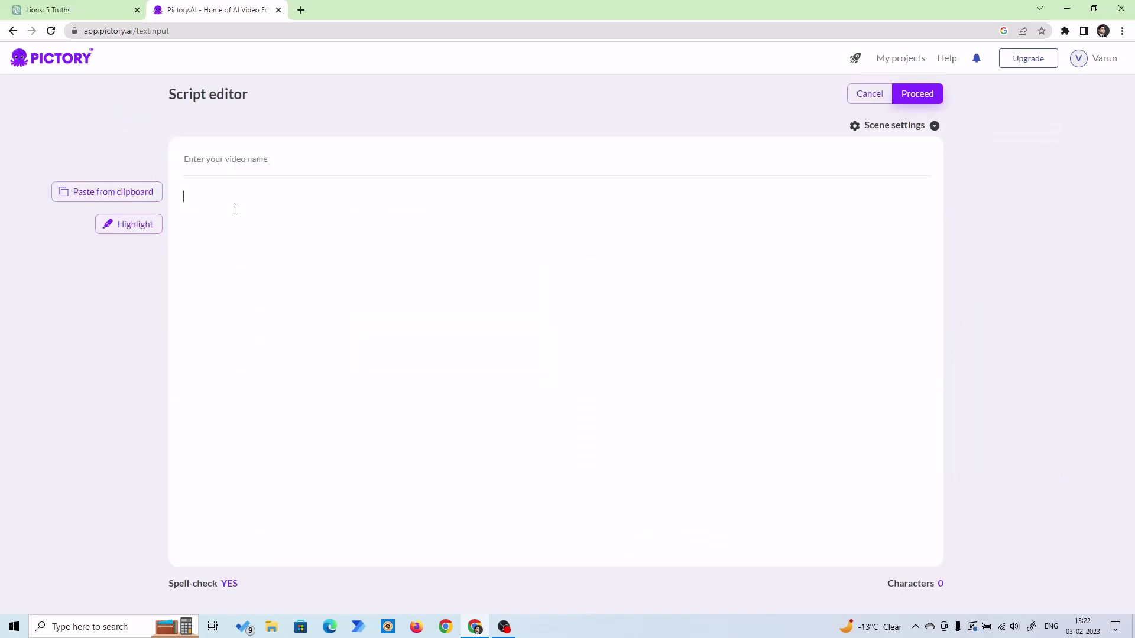
key("ctrl+v")
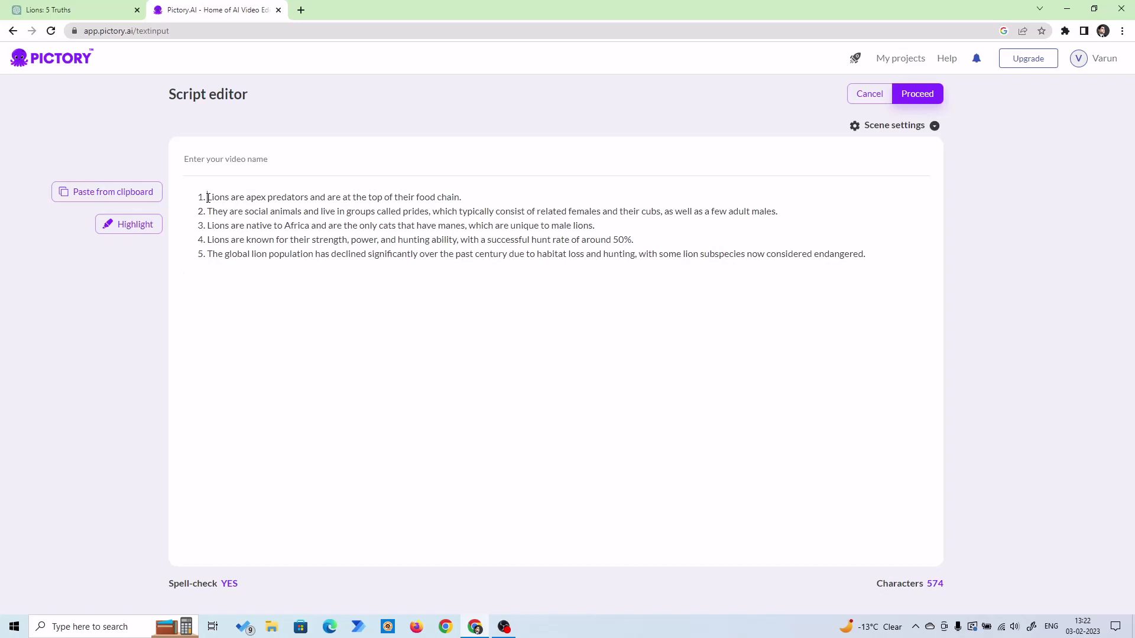
- Remove the list numbering from the script and split the long sentences into short lines separated by blank lines
left_click(209, 198)
key("BackSpace")
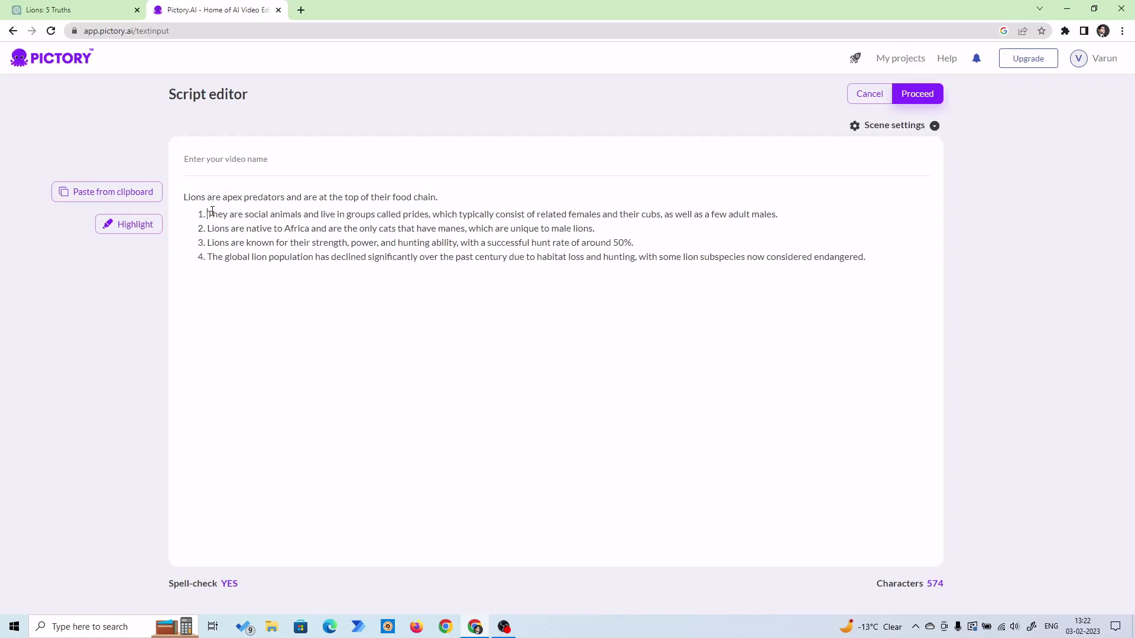
key("BackSpace")
key("BackSpace")
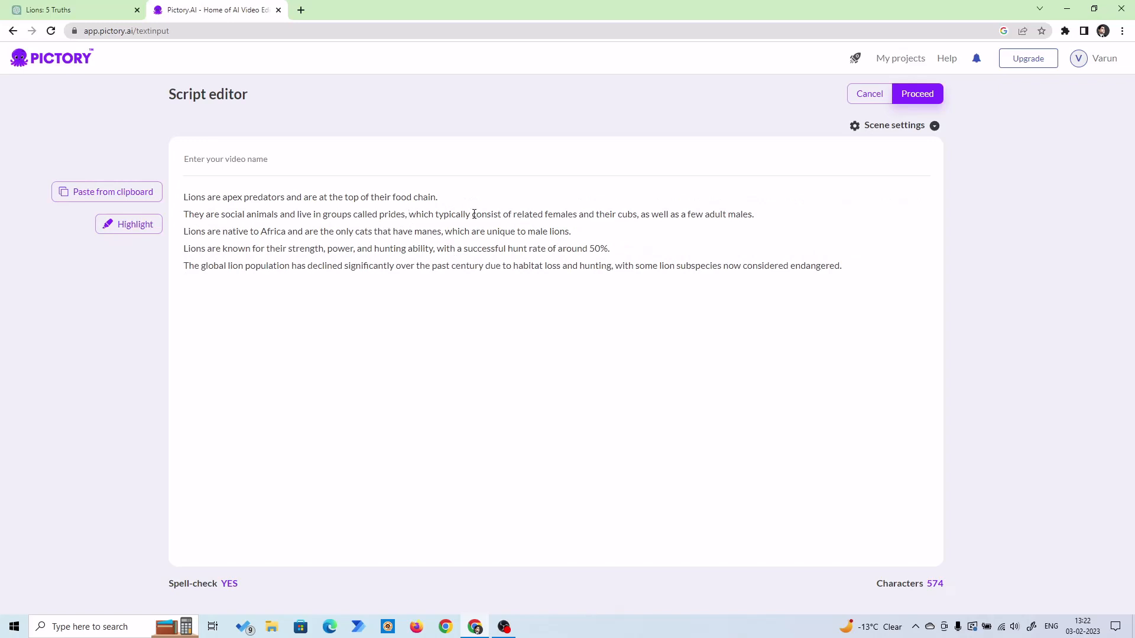
key("Return")
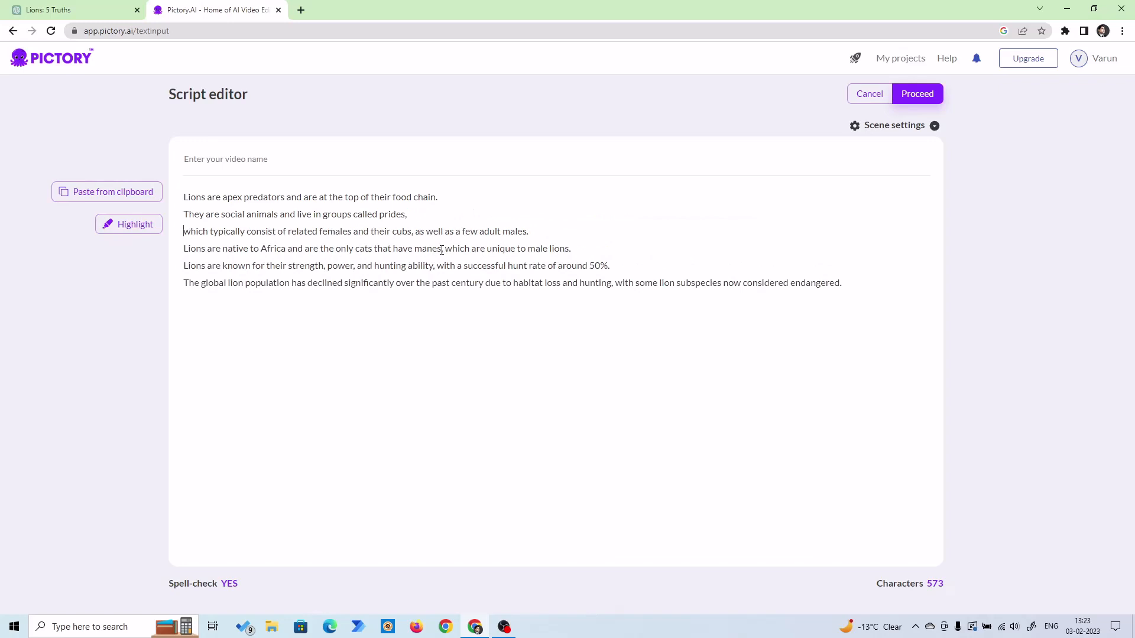
key("Return")
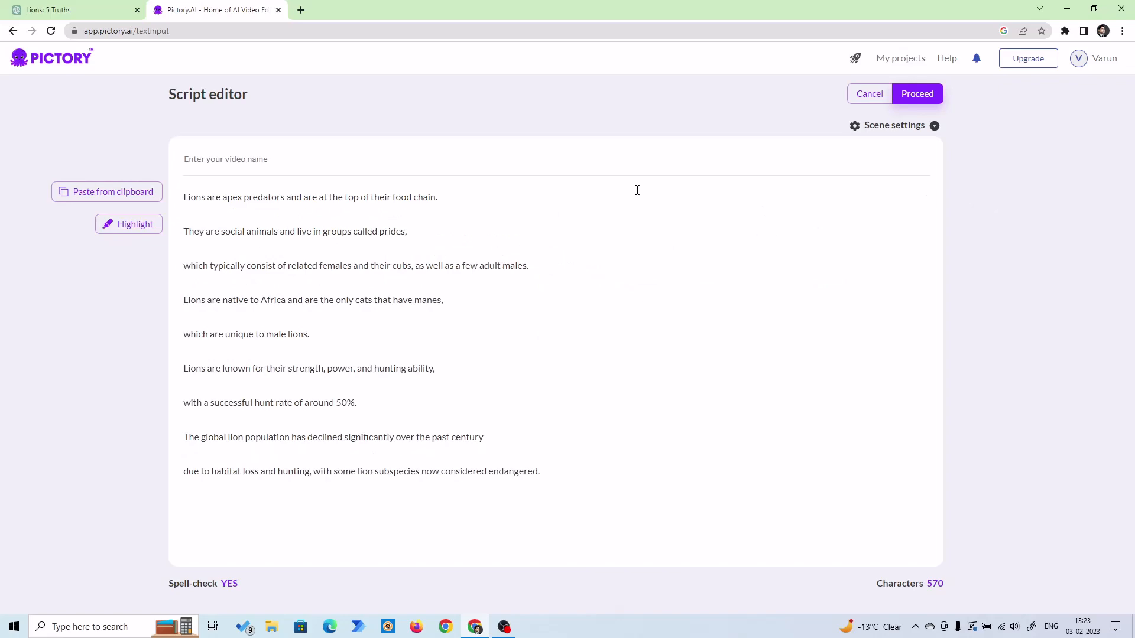
- Proceed with the finished script and create the storyboard from the Lemon template in 16:9 aspect ratio
left_click(923, 94)
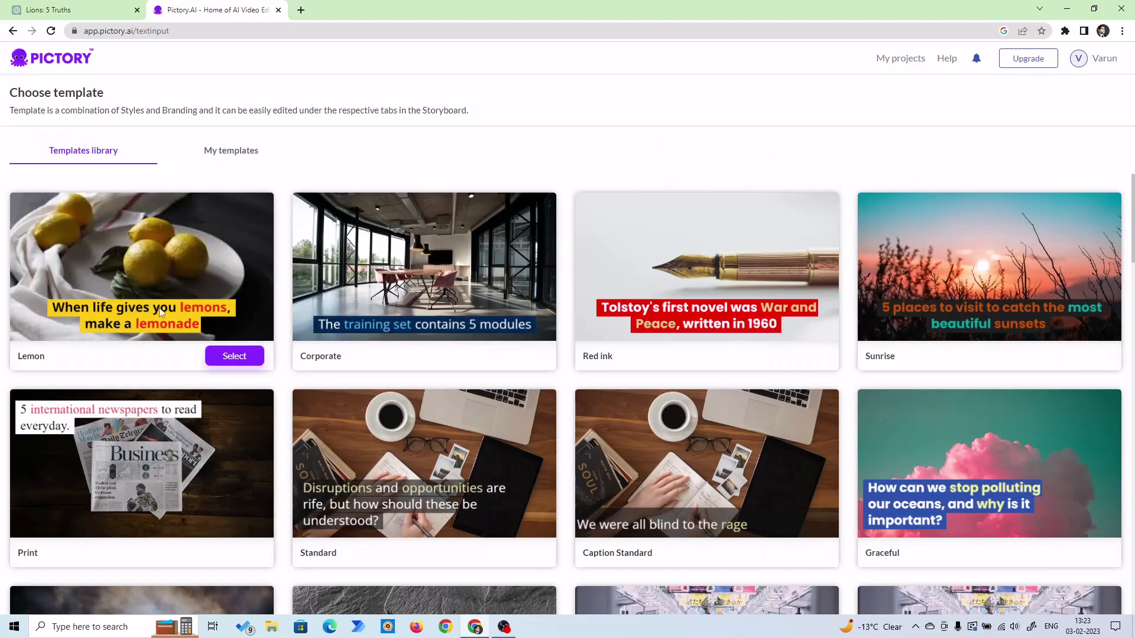
left_click(247, 358)
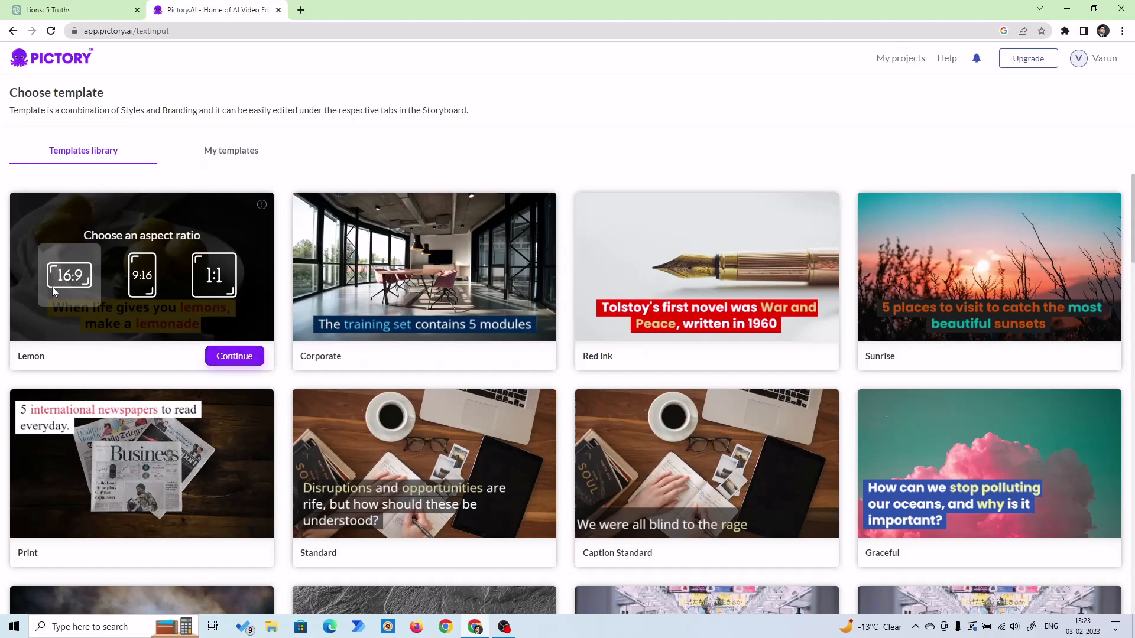
left_click(234, 358)
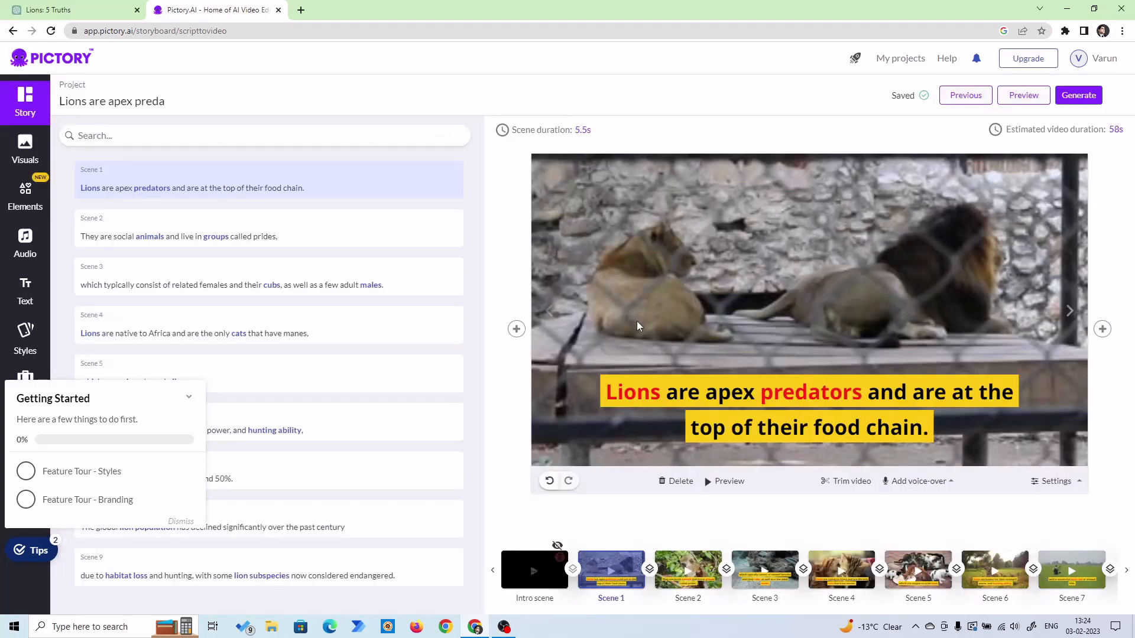
- Collapse the Getting Started checklist, sample the Joanna voice, and apply the US English male voice-over Joey
left_click(189, 398)
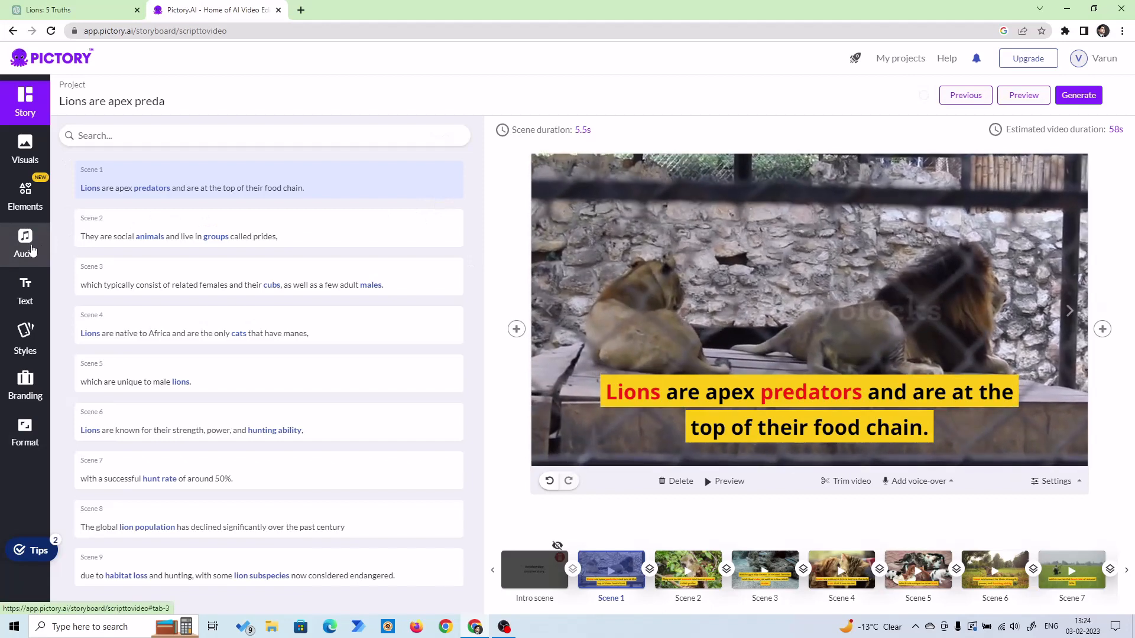
left_click(33, 250)
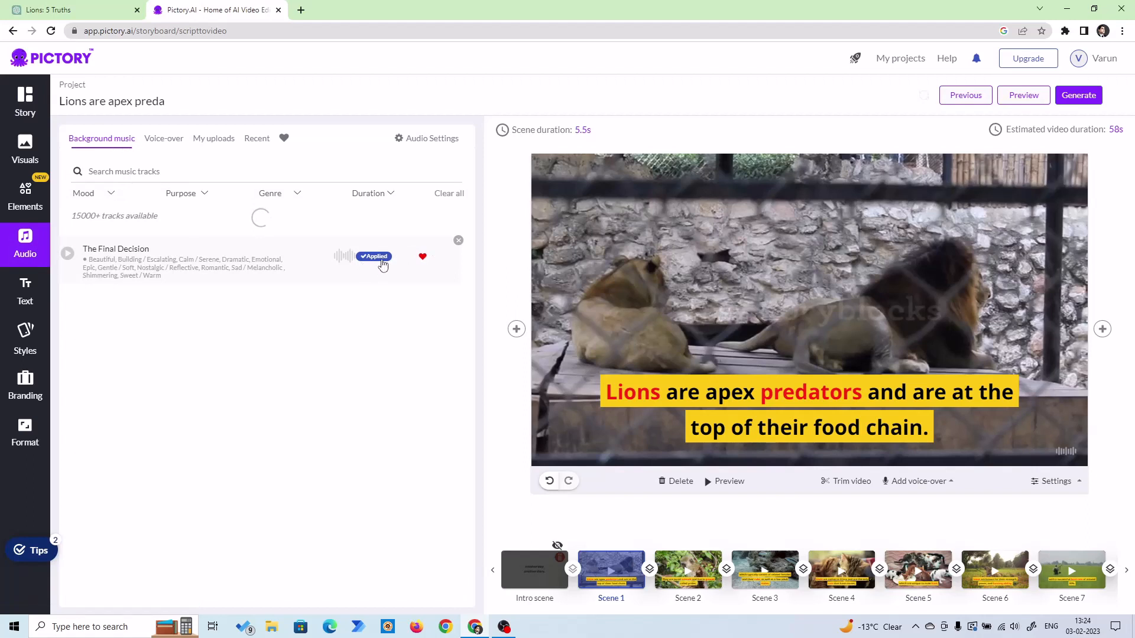
left_click(165, 148)
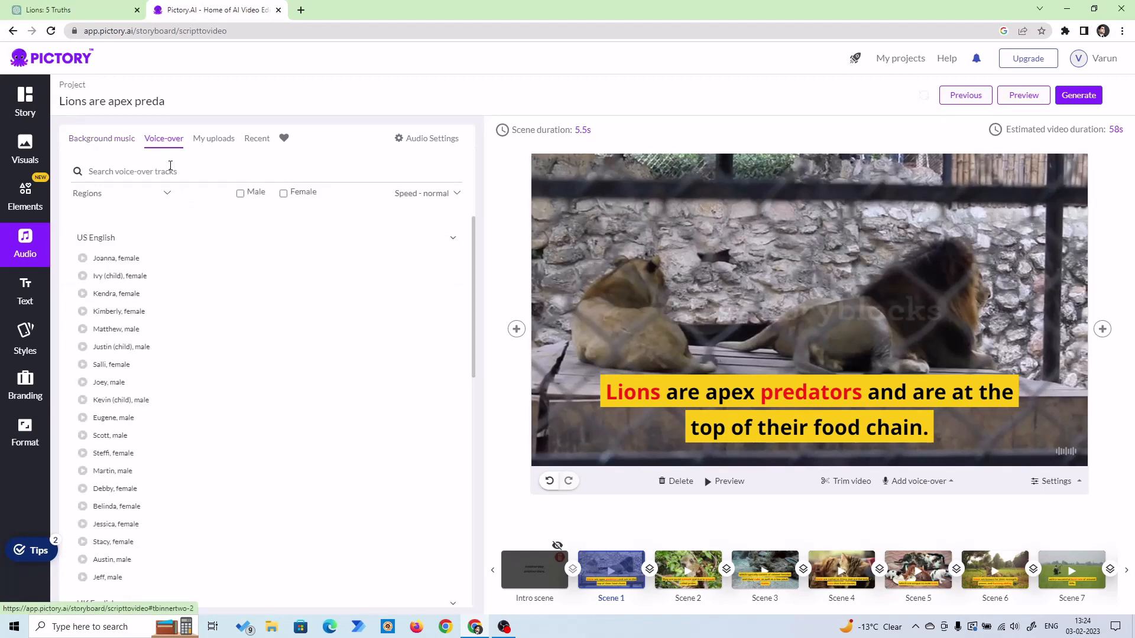
left_click(82, 259)
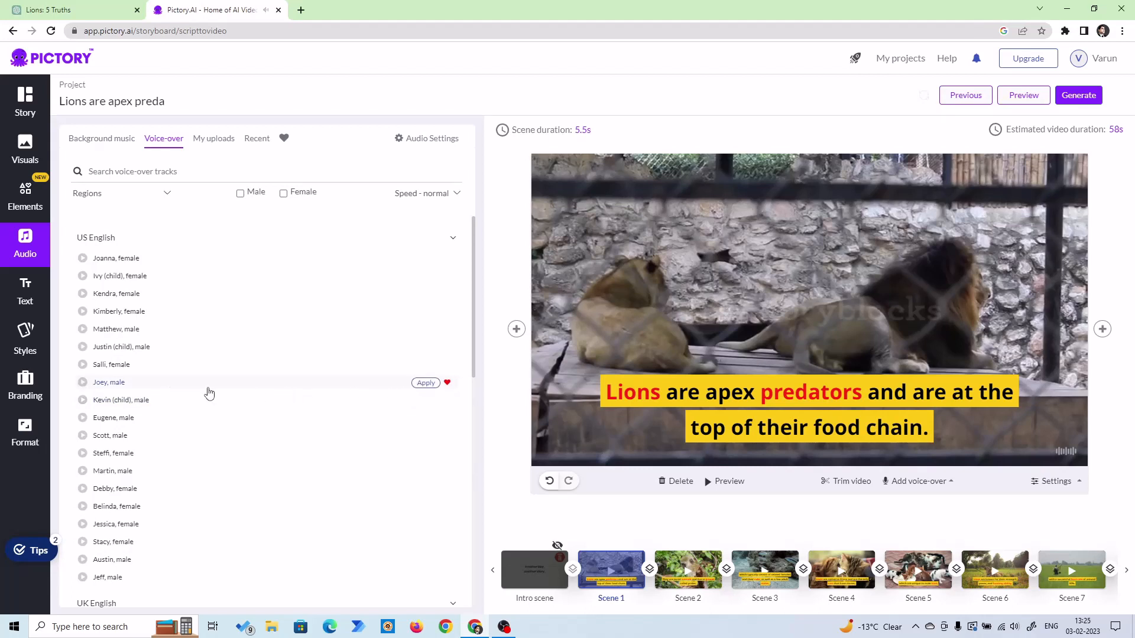
left_click(426, 383)
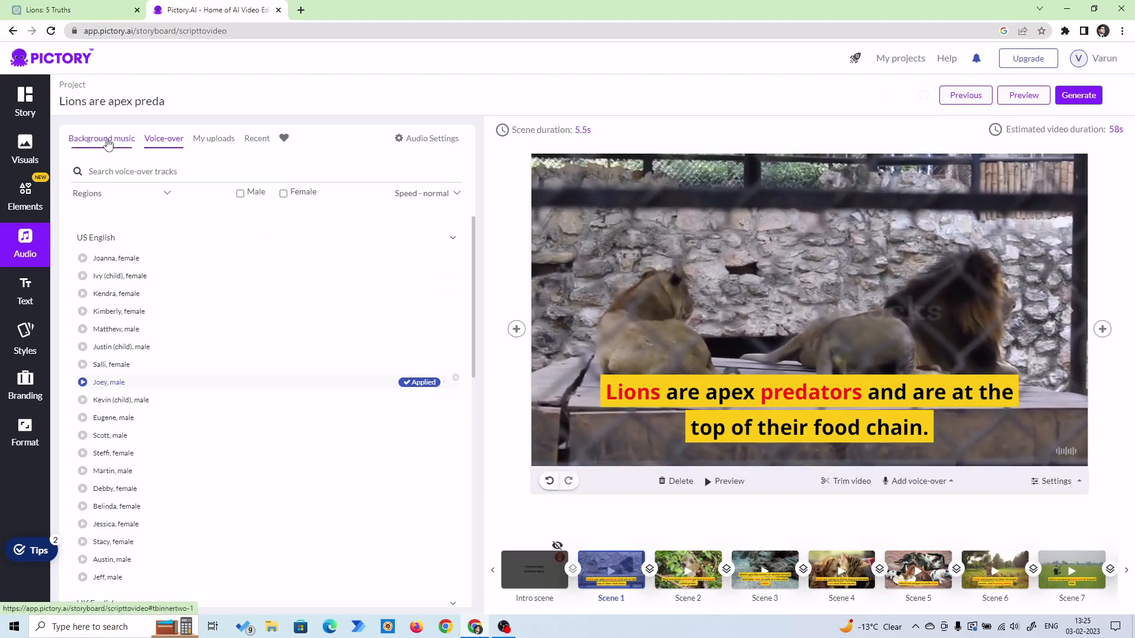
- Search the visuals library for "lions" and replace Scene 2's monkey footage with the 30-second clip of lionesses resting on grassland
left_click(21, 148)
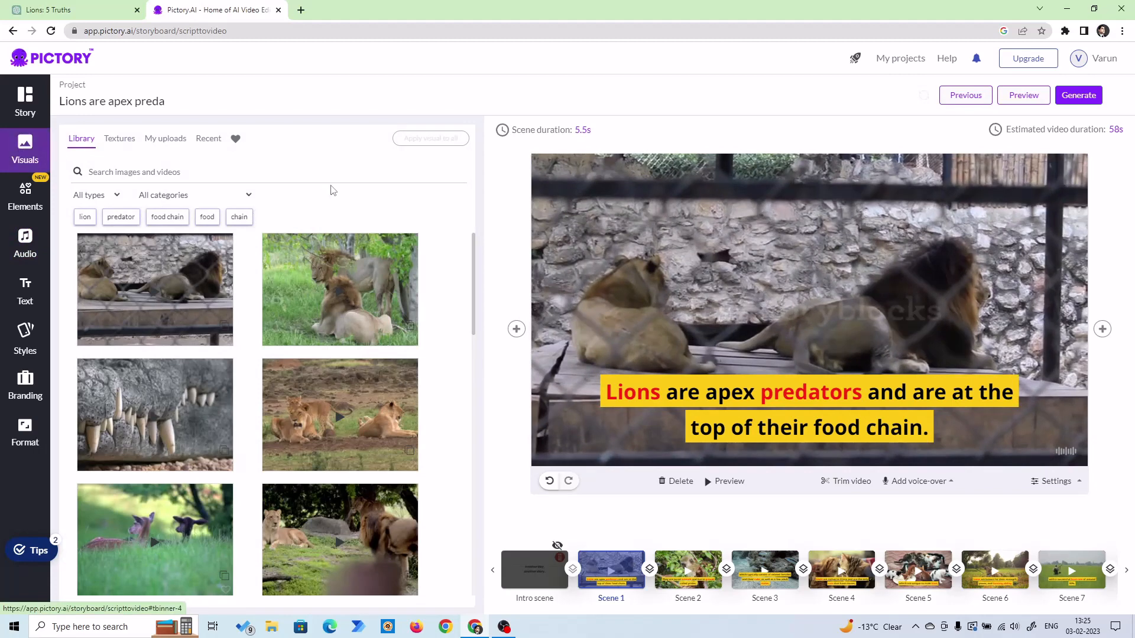
left_click(218, 171)
type("lions")
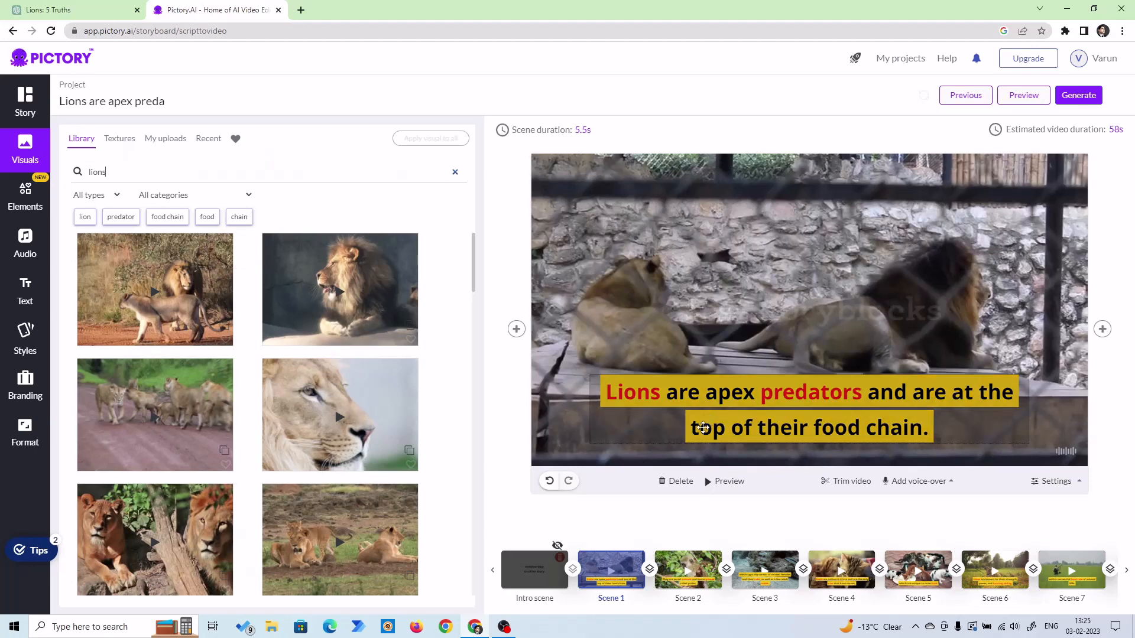
left_click(693, 569)
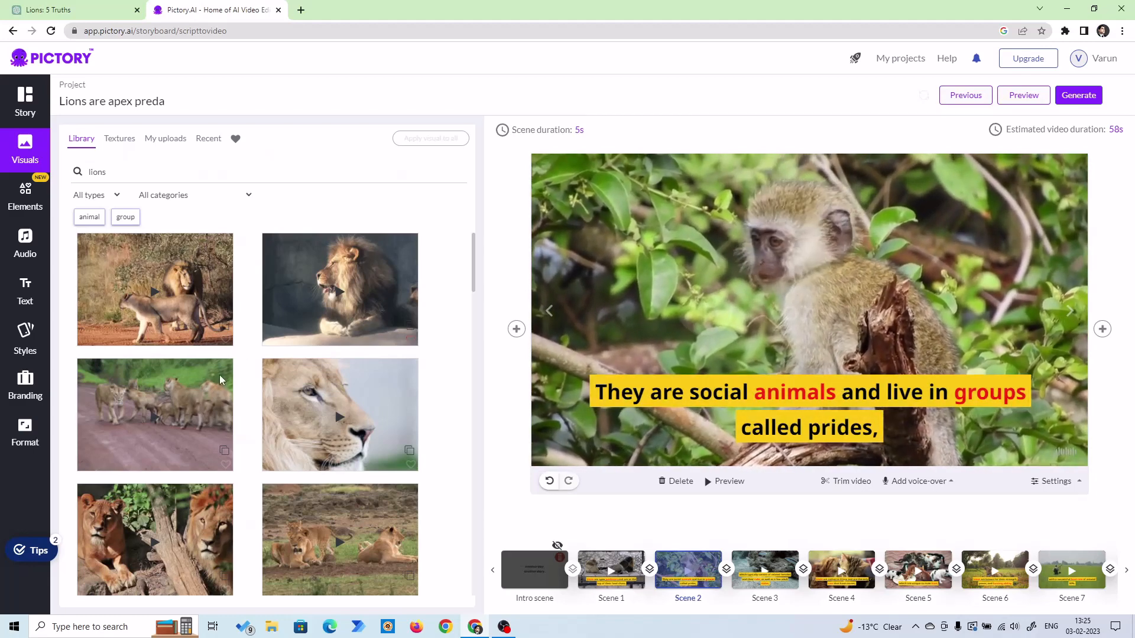
scroll(171, 410, "down", 1)
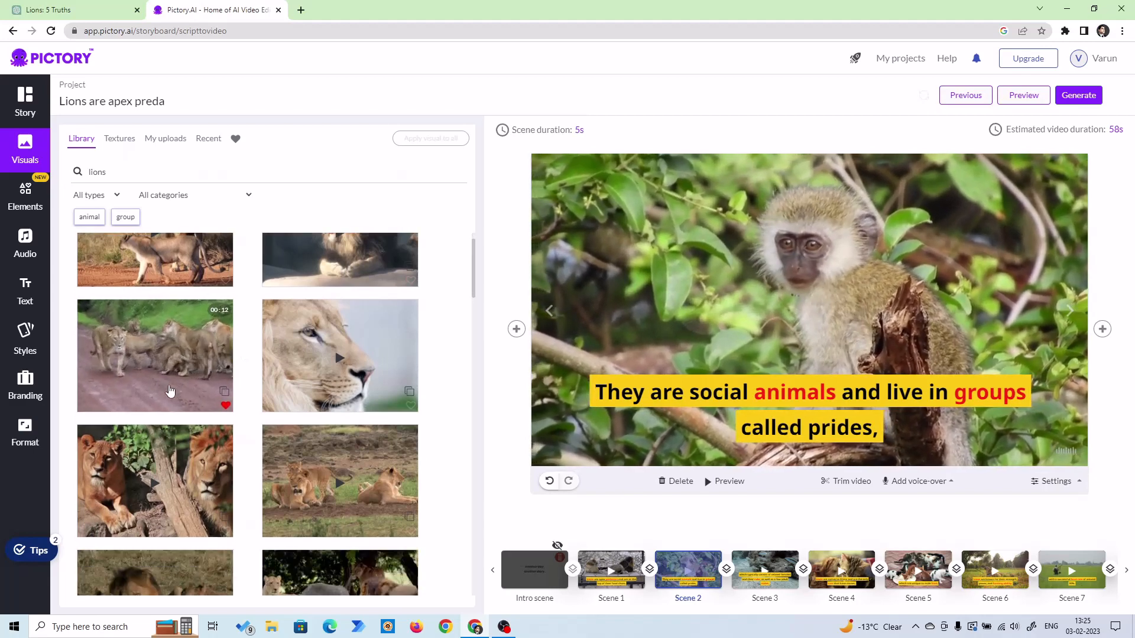
scroll(313, 385, "down", 2)
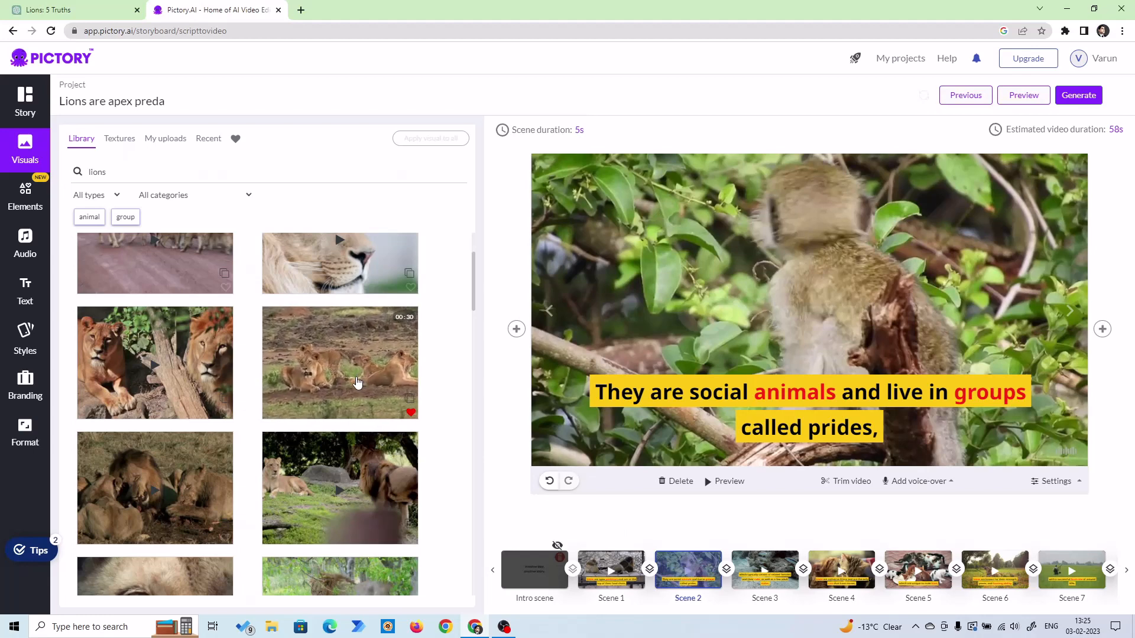
left_click(357, 383)
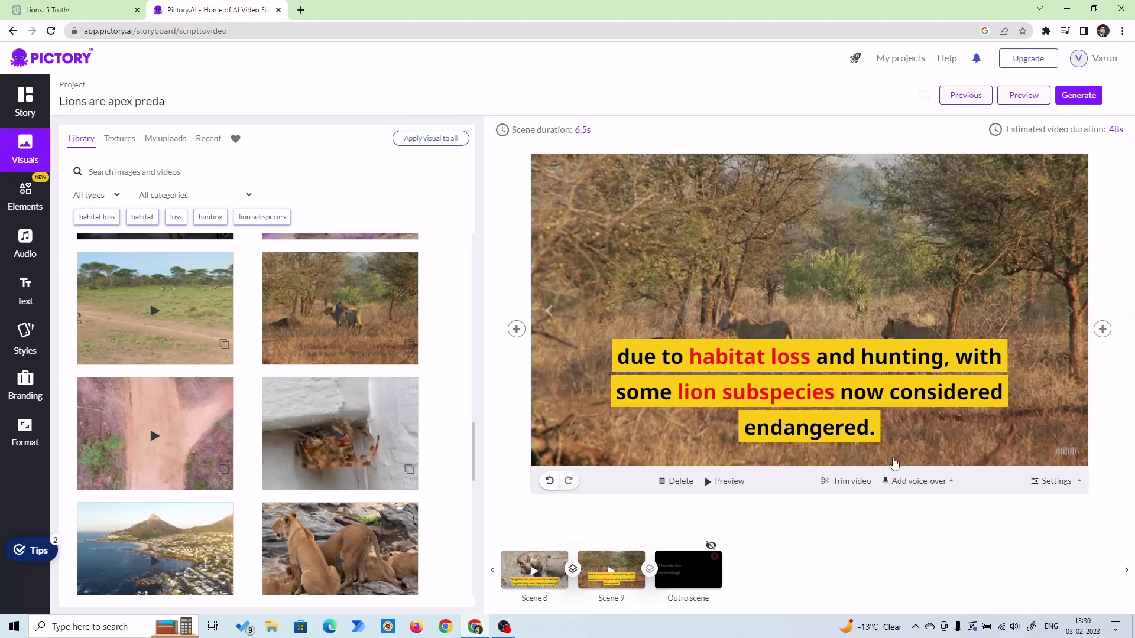
- Preview the whole video with its updated scenes
left_click(1009, 98)
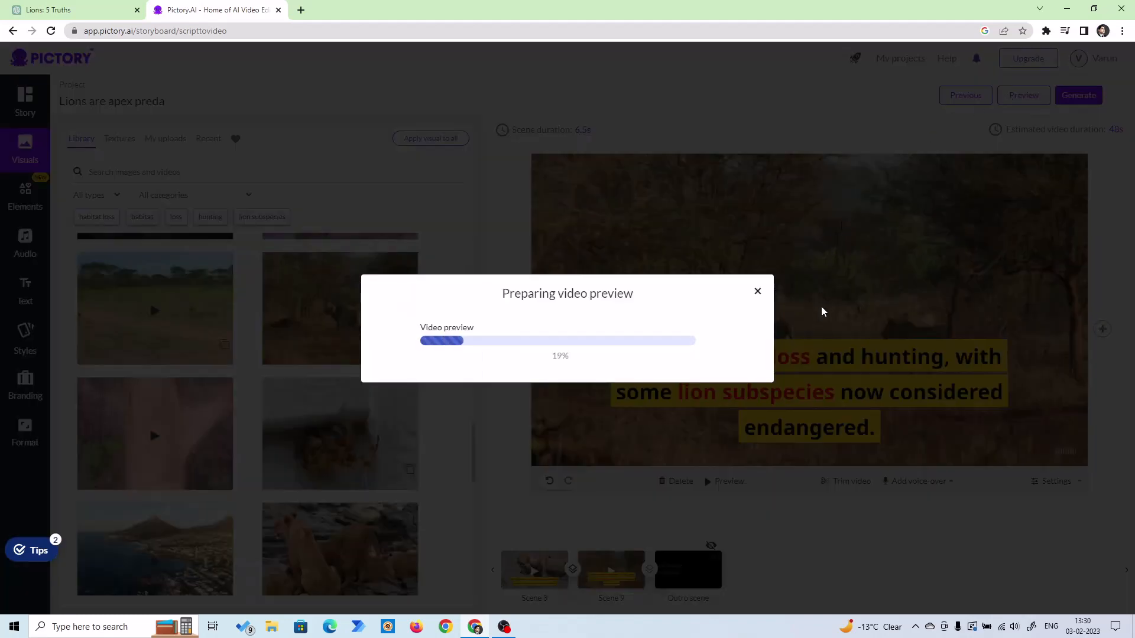